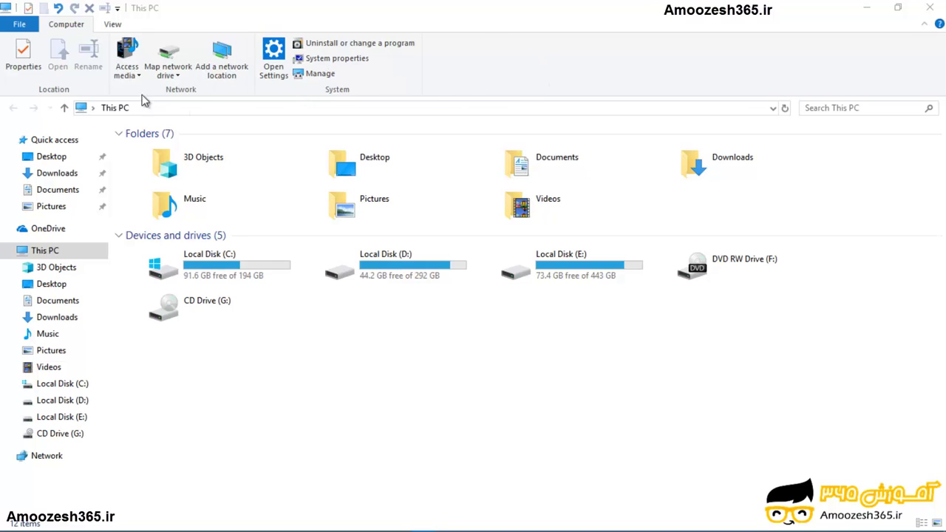
# Step: Open the computer's system properties to examine the Windows edition and hardware information, and close the window
pyautogui.click(332, 91)
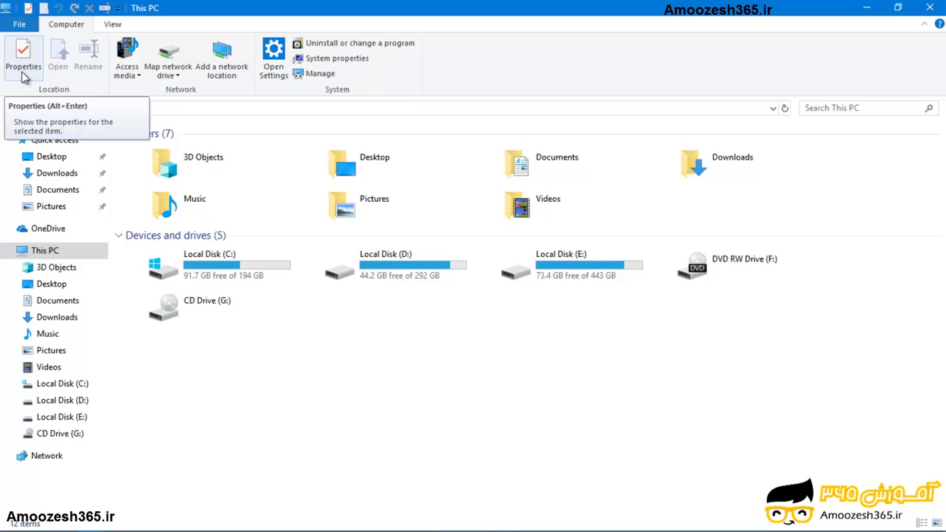
pyautogui.click(23, 73)
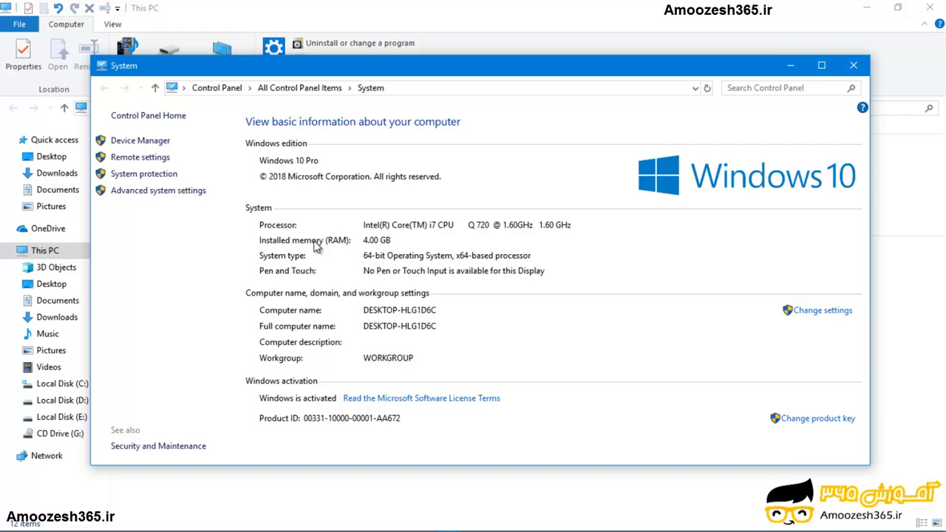
pyautogui.click(853, 66)
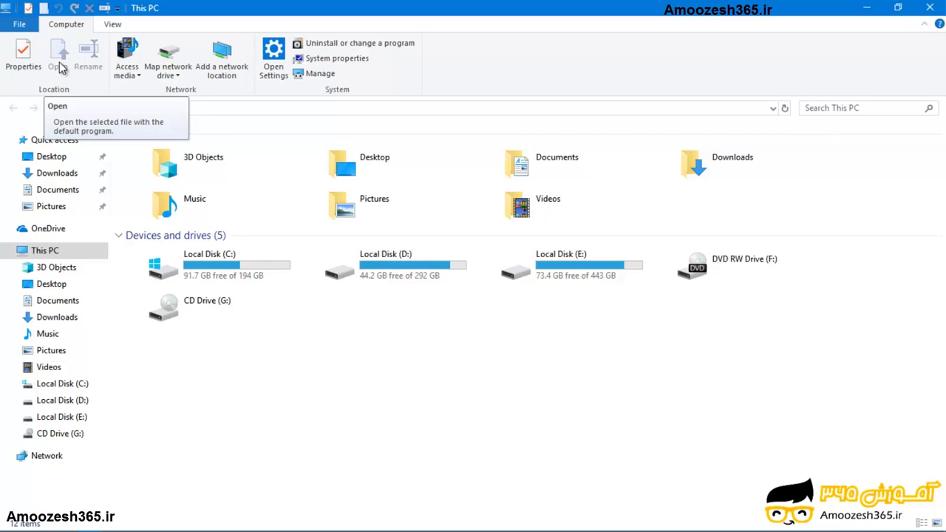
# Step: Open the Music folder, examine its sharing and basic file commands, and return to This PC
pyautogui.click(205, 211)
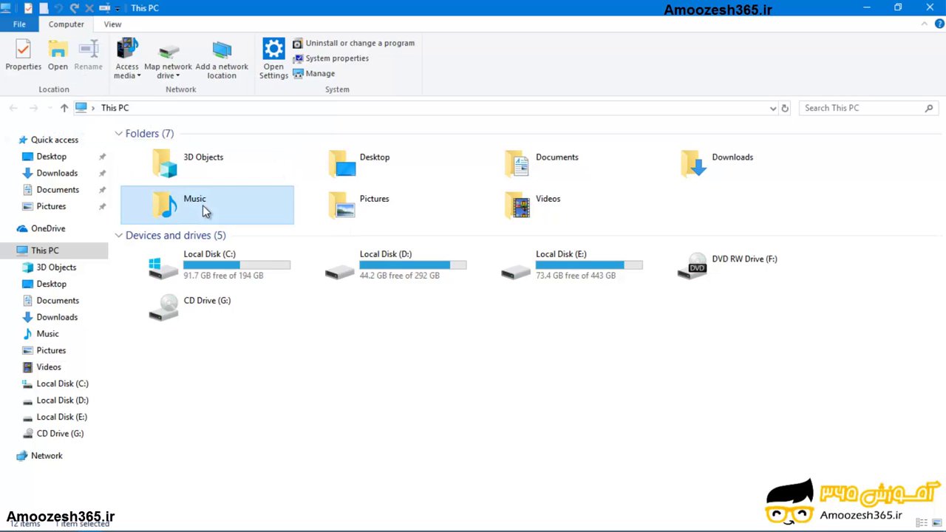
pyautogui.click(58, 59)
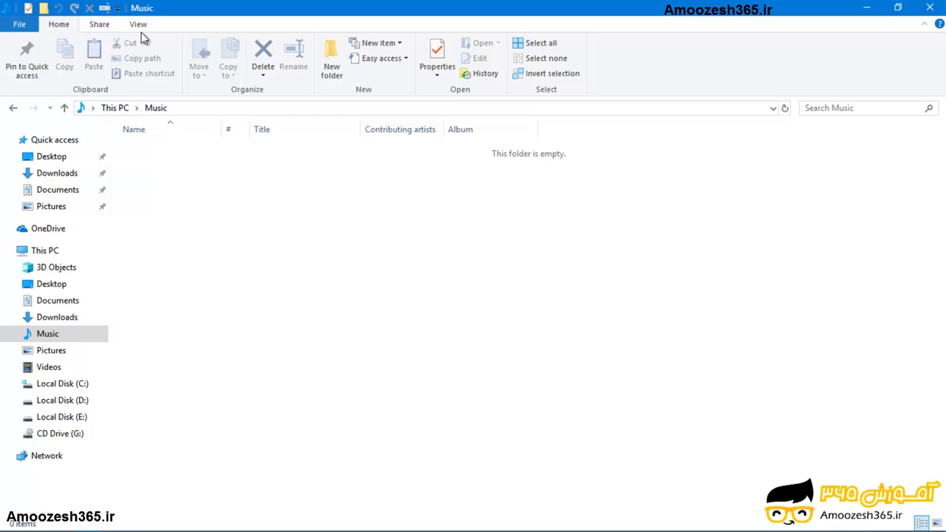
pyautogui.click(104, 26)
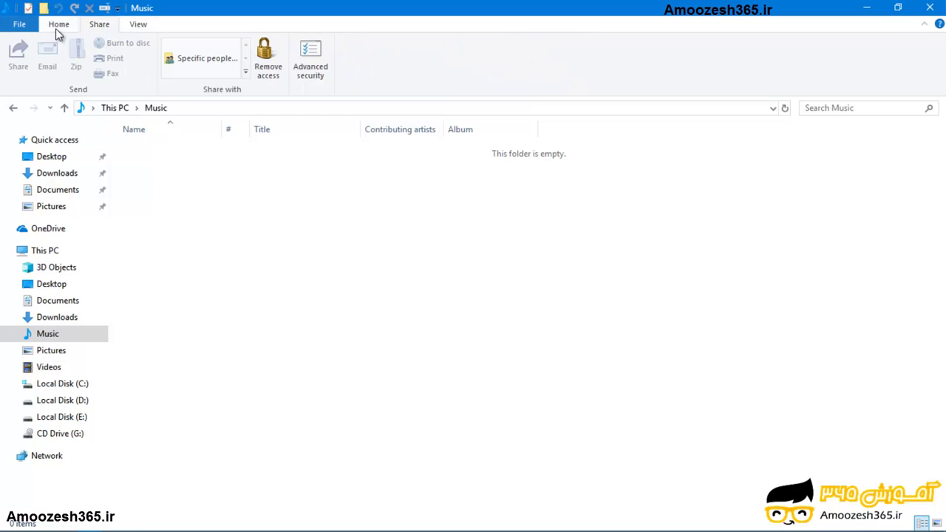
pyautogui.click(57, 27)
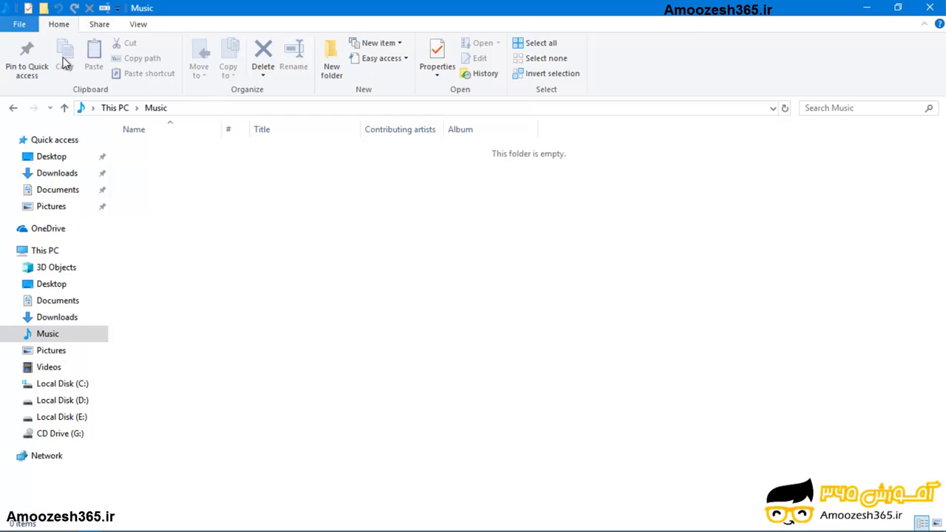
pyautogui.click(13, 108)
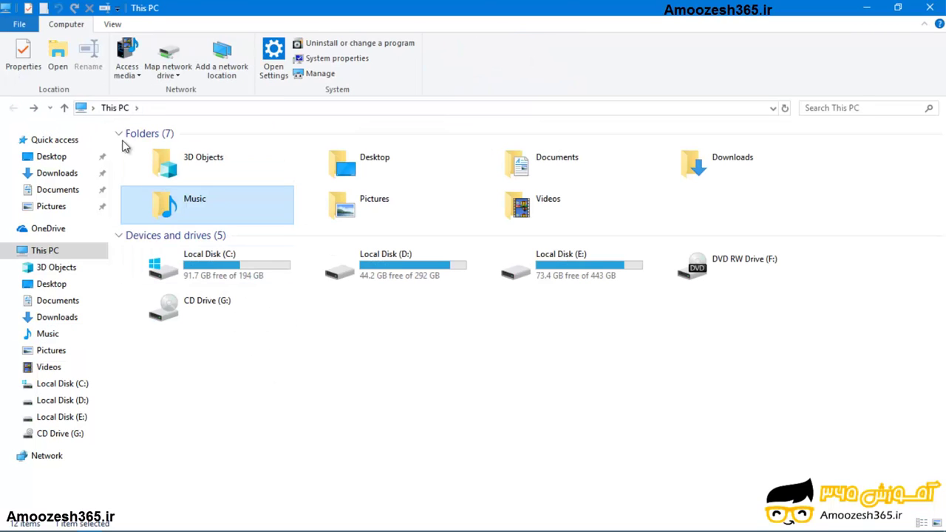
# Step: Open the name of Local Disk (D:) for editing and leave it without entering a new name
pyautogui.click(352, 180)
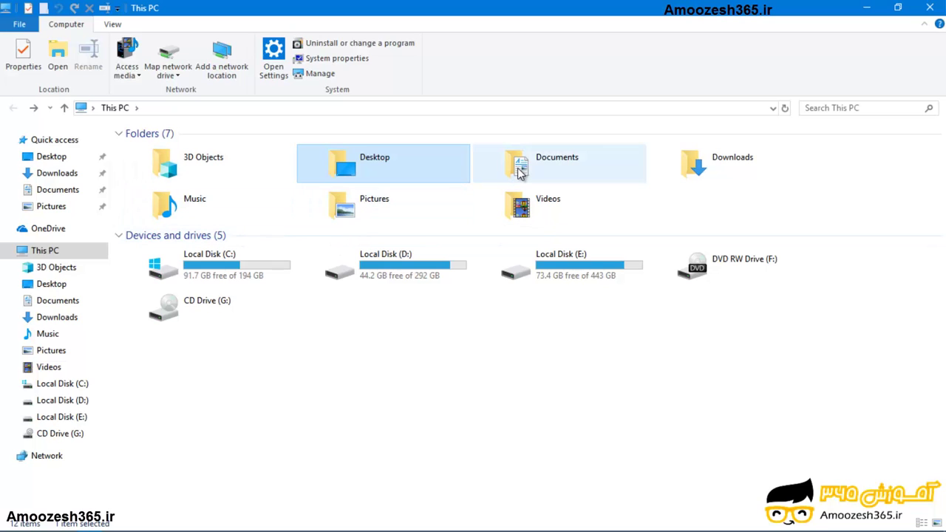
pyautogui.click(245, 263)
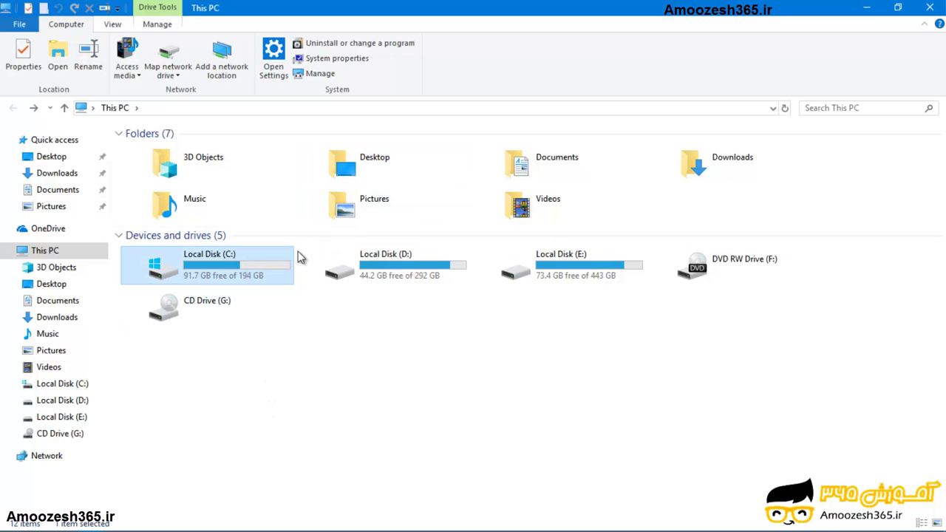
pyautogui.click(397, 271)
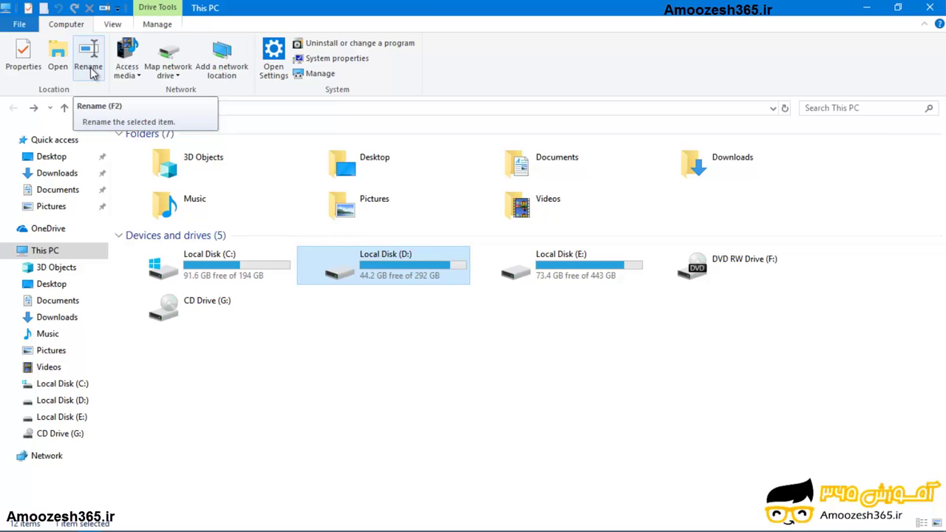
pyautogui.click(92, 71)
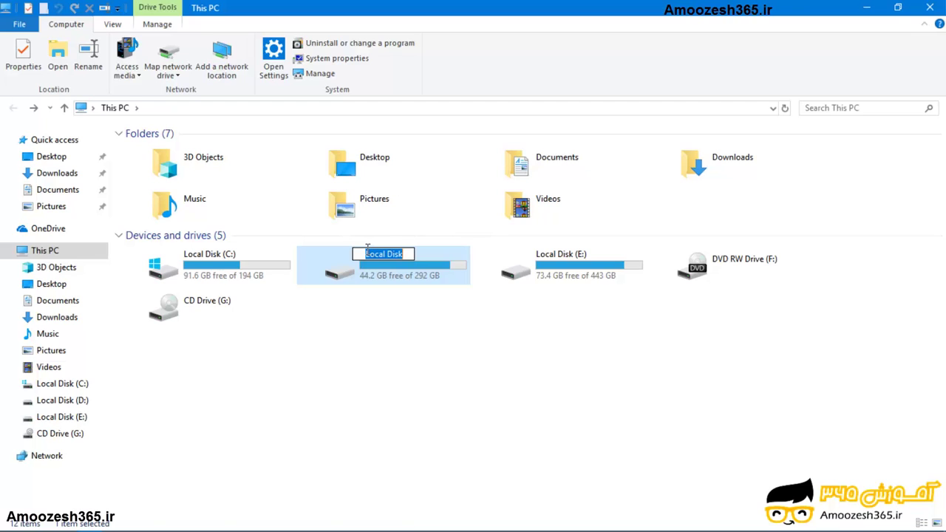
pyautogui.click(352, 388)
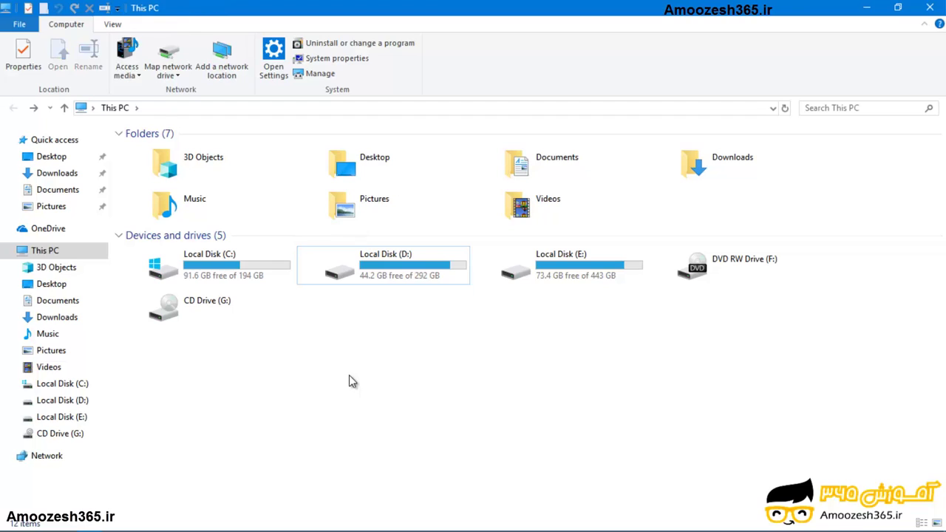
# Step: Reopen the drive D: name for editing twice, using two other rename methods, and cancel each time
pyautogui.click(365, 277)
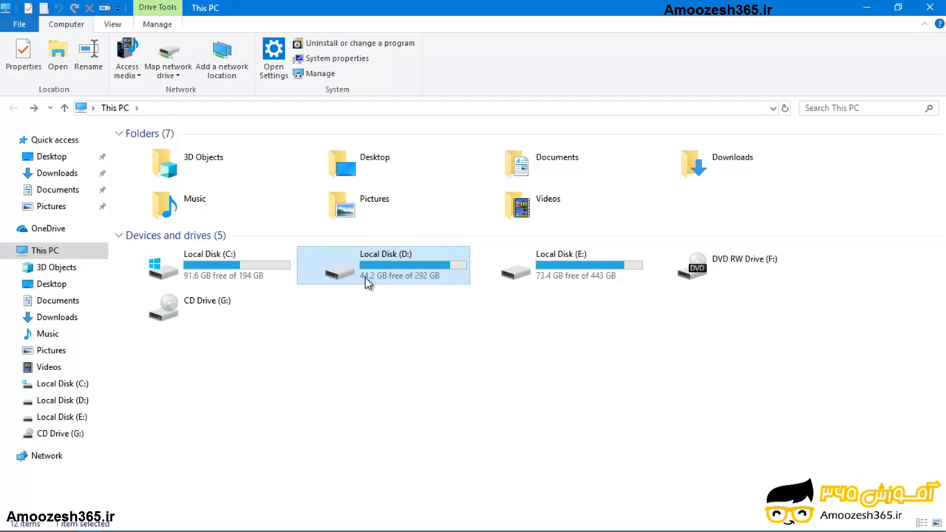
pyautogui.press('F2')
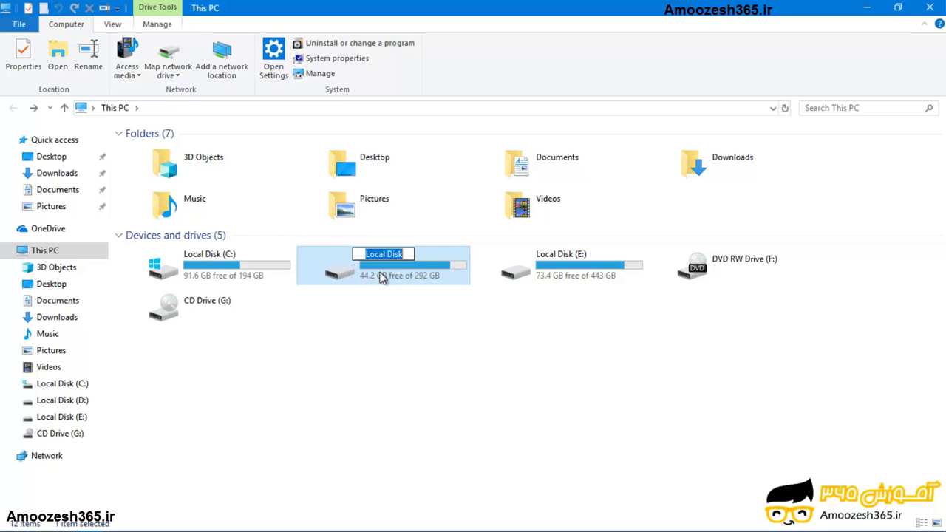
pyautogui.click(405, 330)
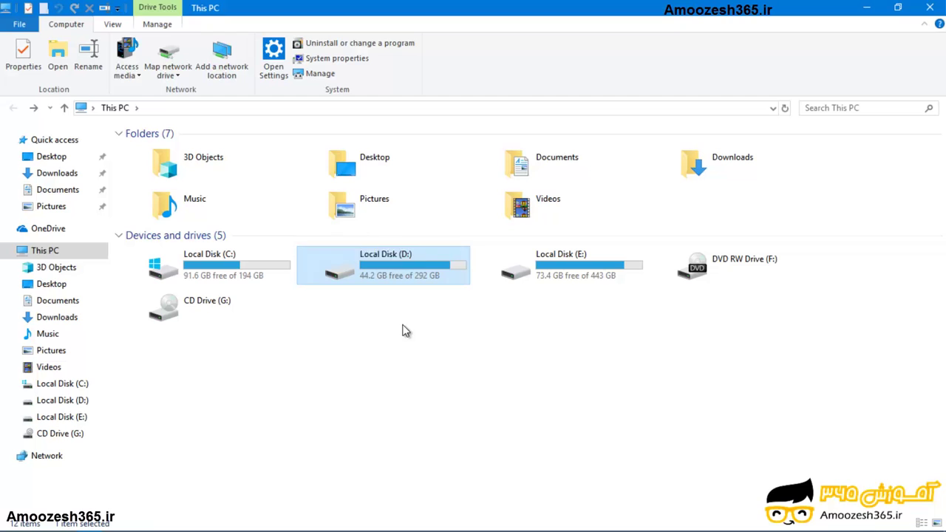
pyautogui.rightClick(386, 269)
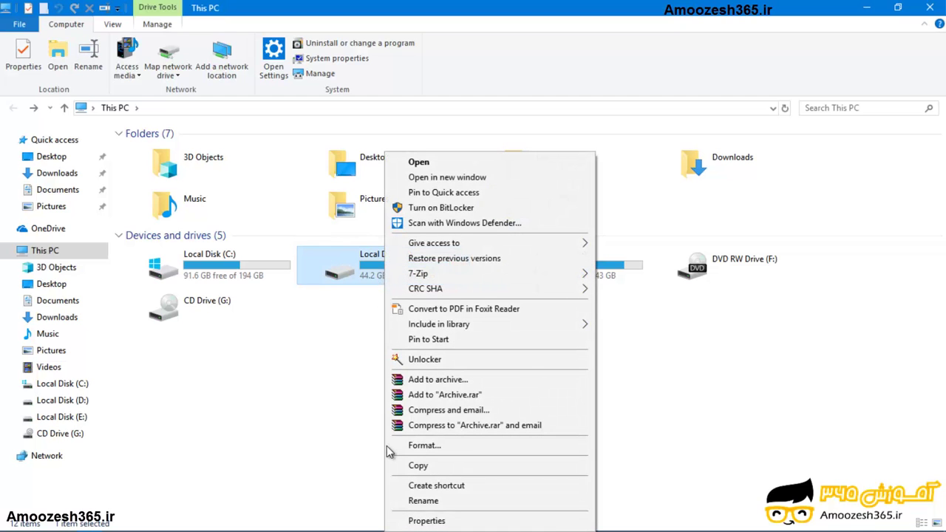
pyautogui.click(414, 501)
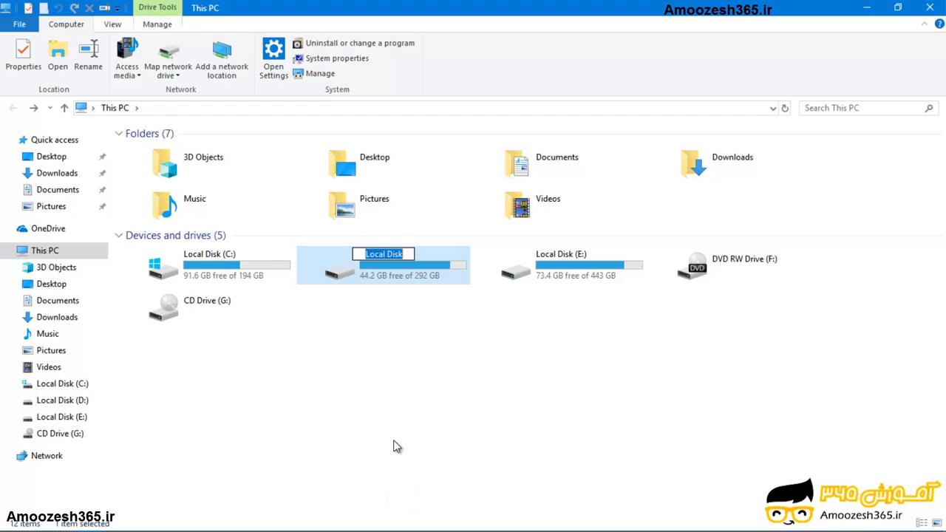
pyautogui.click(342, 447)
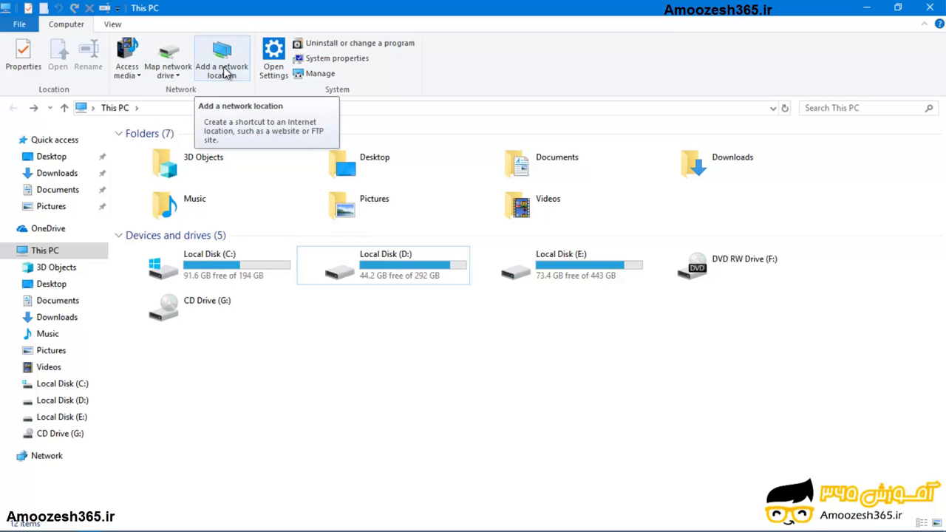
# Step: Examine the available options for accessing media servers and for mapping or disconnecting network drives
pyautogui.click(140, 77)
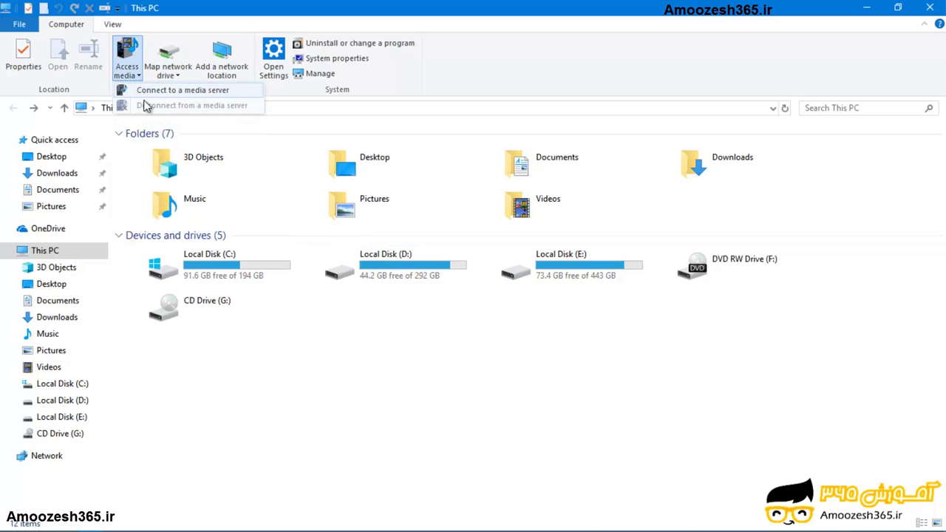
pyautogui.click(179, 76)
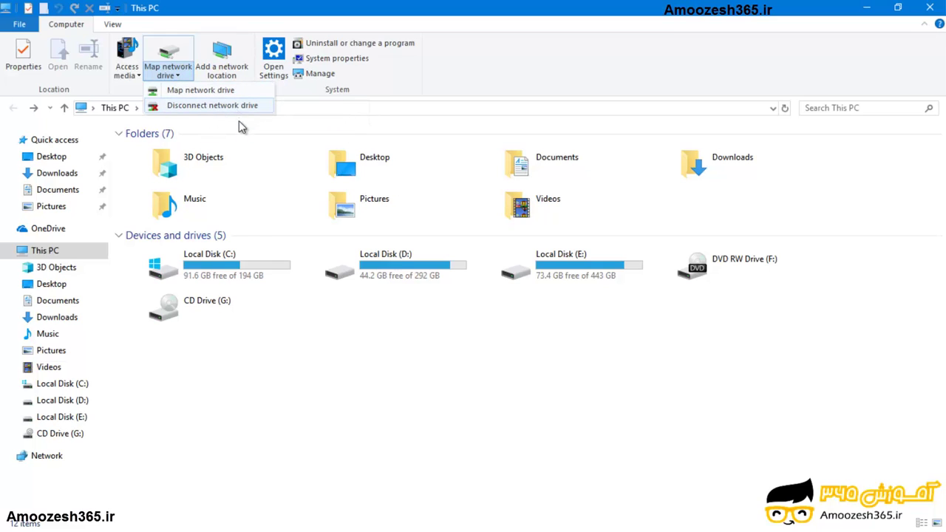
pyautogui.click(271, 397)
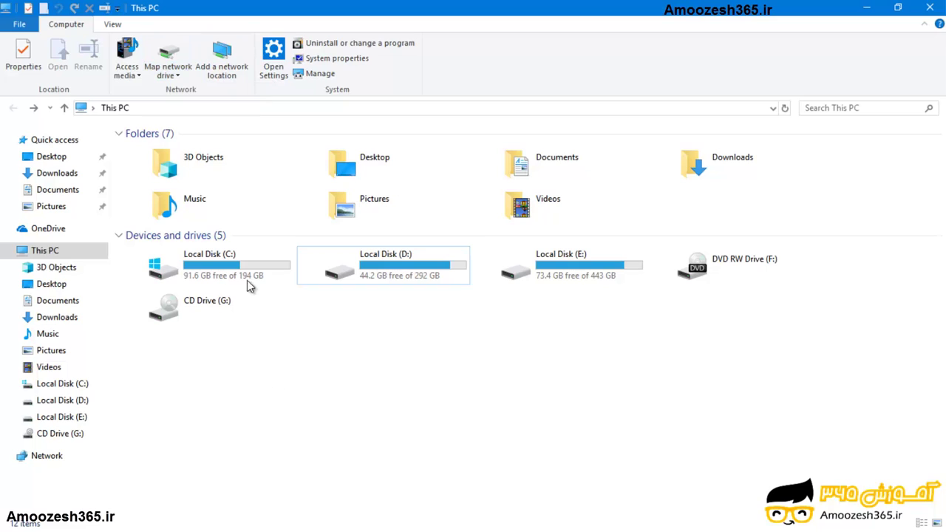
# Step: Start connecting to a media server to view the device search dialog, and cancel it
pyautogui.click(132, 54)
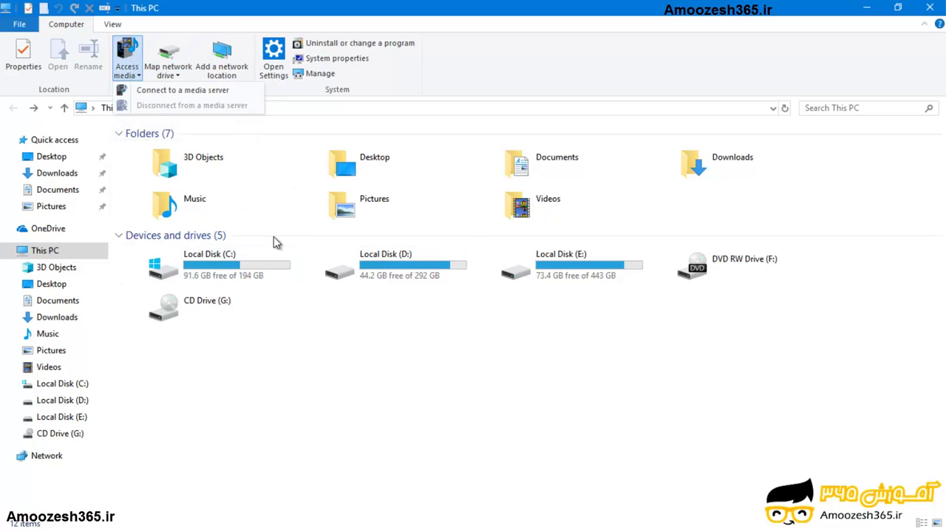
pyautogui.click(144, 90)
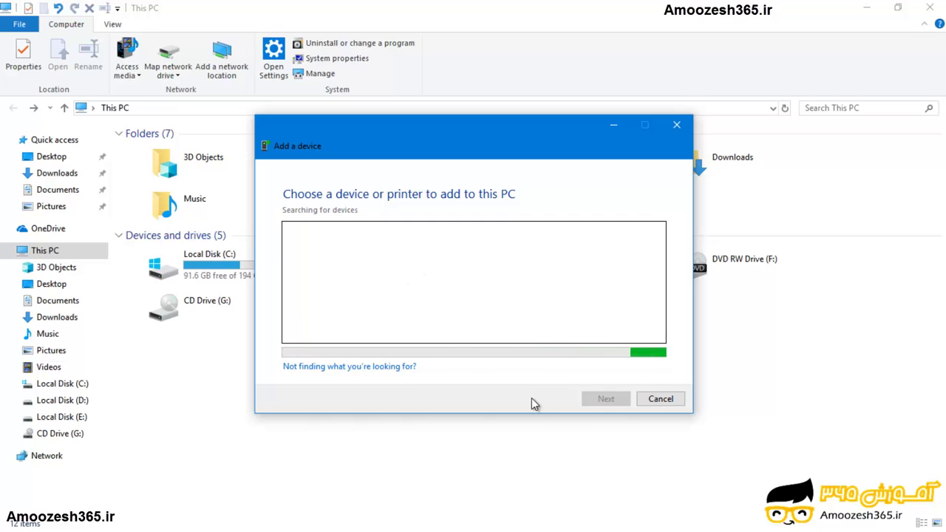
pyautogui.click(658, 399)
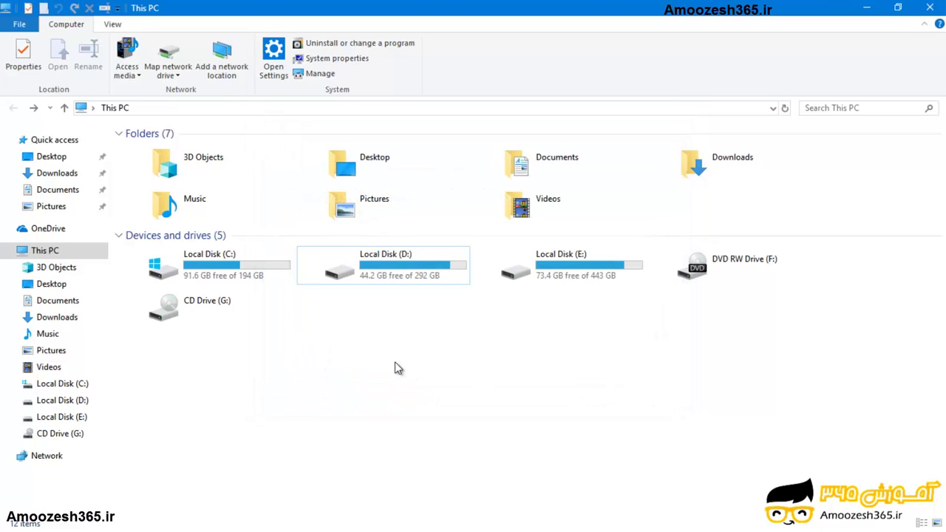
# Step: Open the Map Network Drive dialog, examine the available drive letters, and cancel without mapping a folder
pyautogui.click(178, 75)
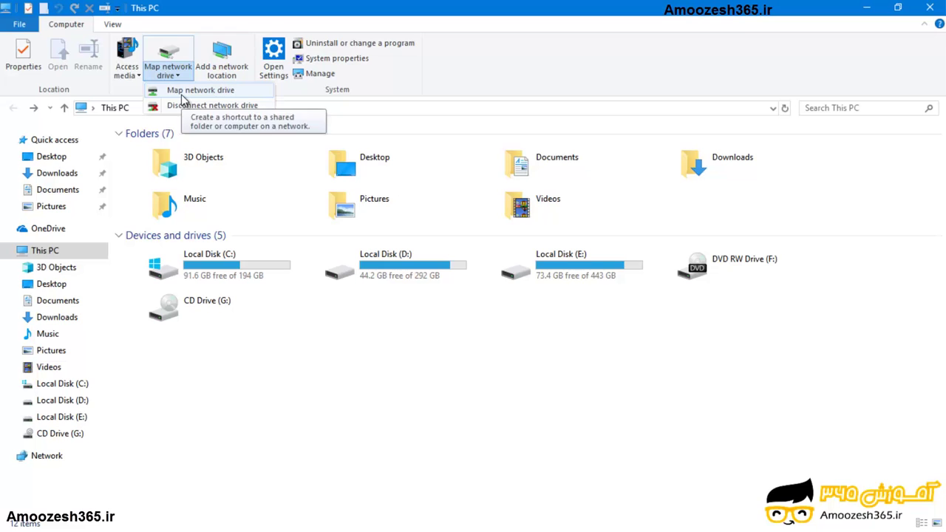
pyautogui.click(185, 90)
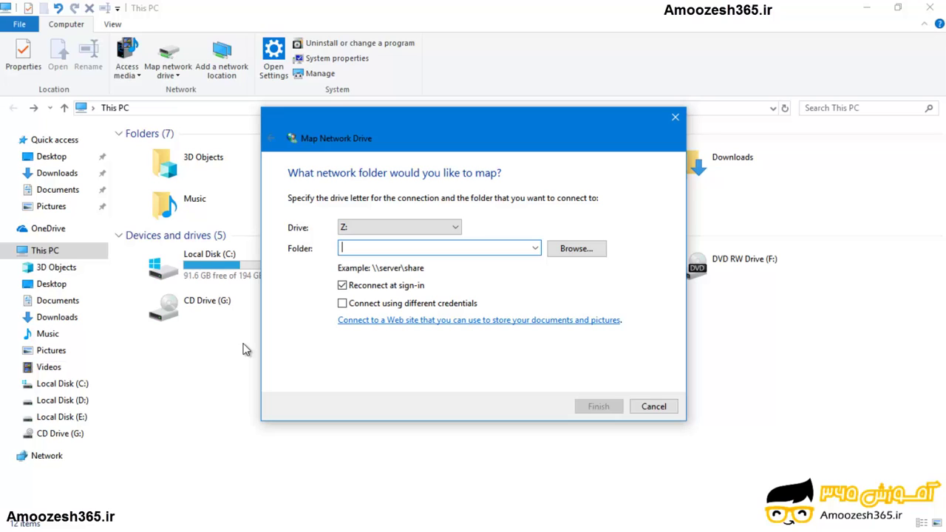
pyautogui.click(456, 229)
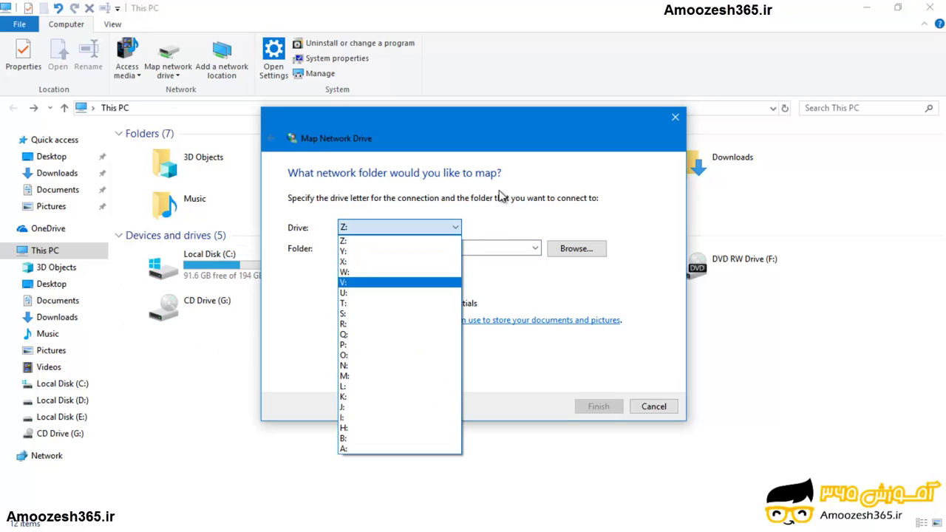
pyautogui.click(511, 229)
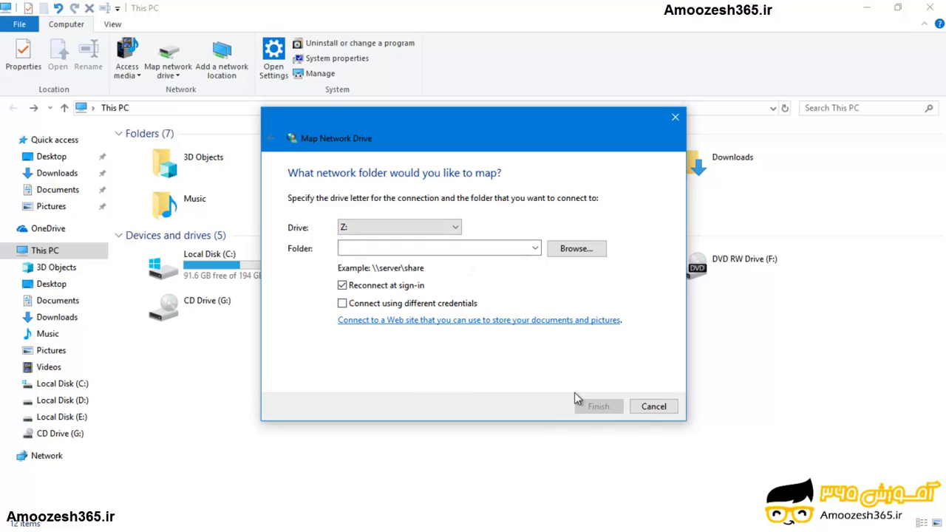
pyautogui.click(654, 406)
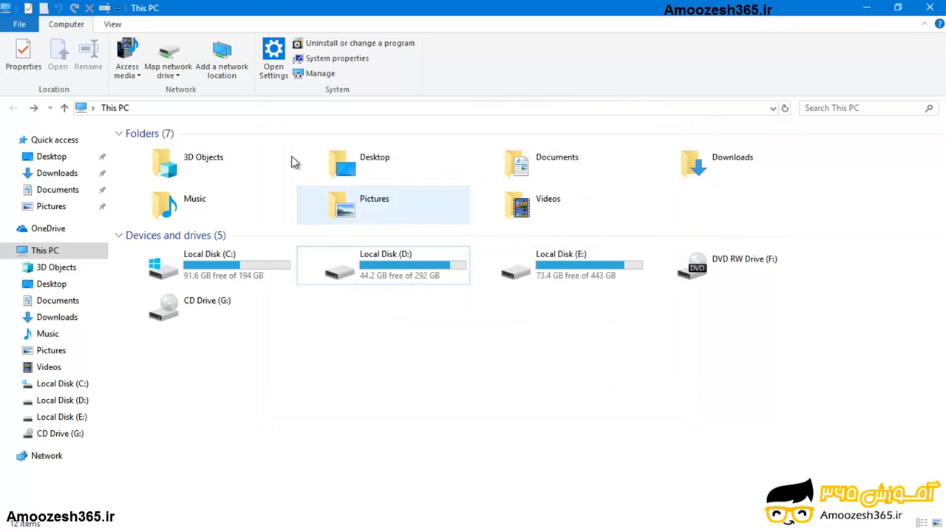
# Step: Open the Add Network Location wizard to read its welcome page, and cancel it
pyautogui.click(227, 74)
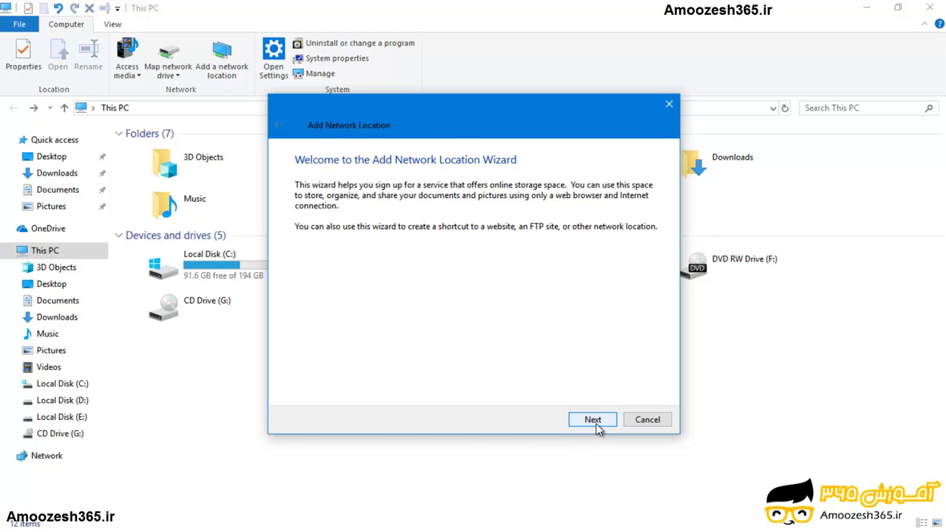
pyautogui.click(658, 422)
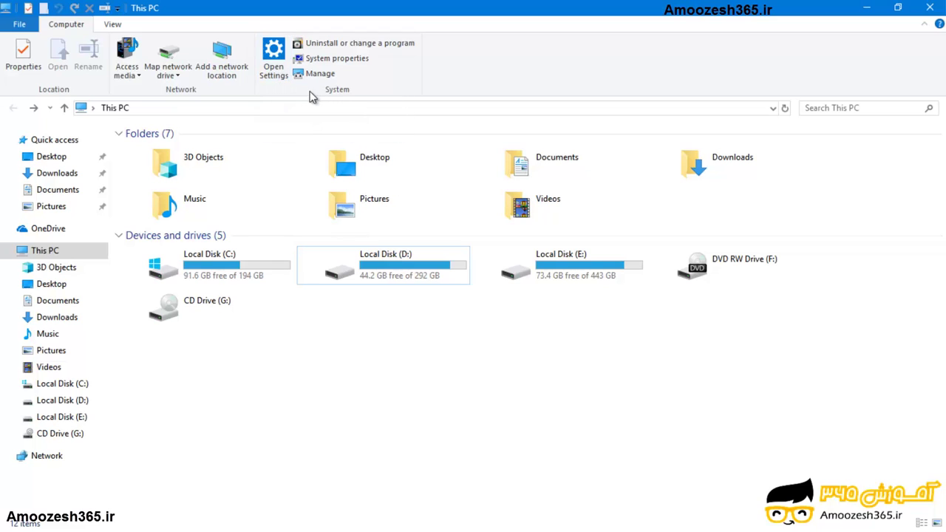
# Step: Open Windows Settings, examine the setting search field and the categories, and close the window
pyautogui.click(273, 66)
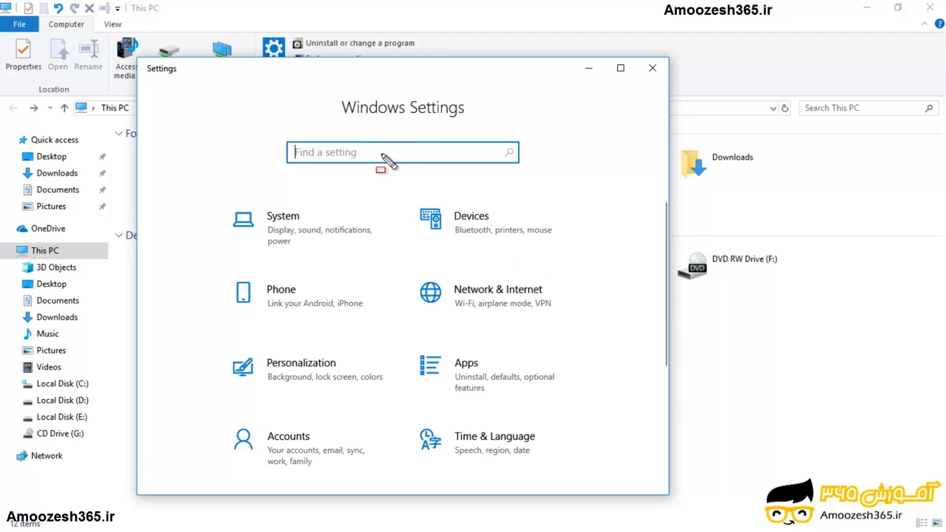
pyautogui.moveTo(286, 140); pyautogui.dragTo(530, 182)
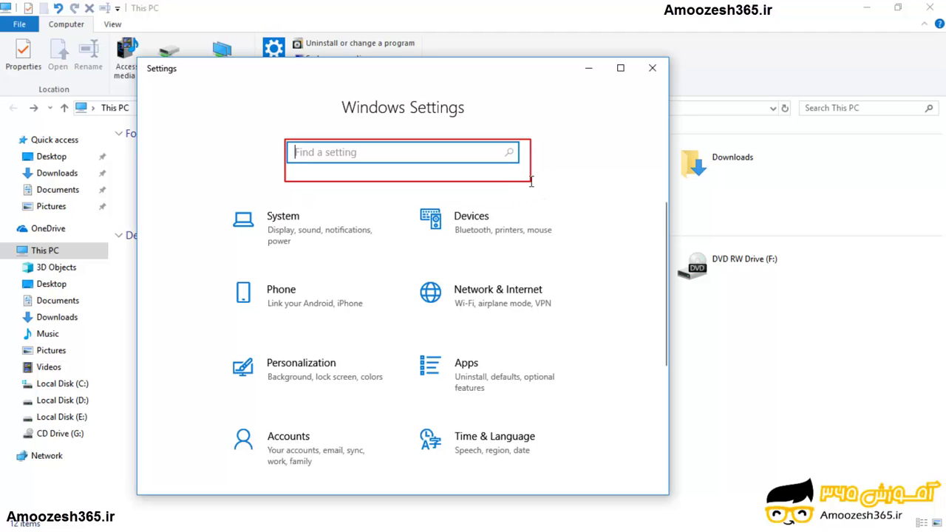
pyautogui.click(653, 73)
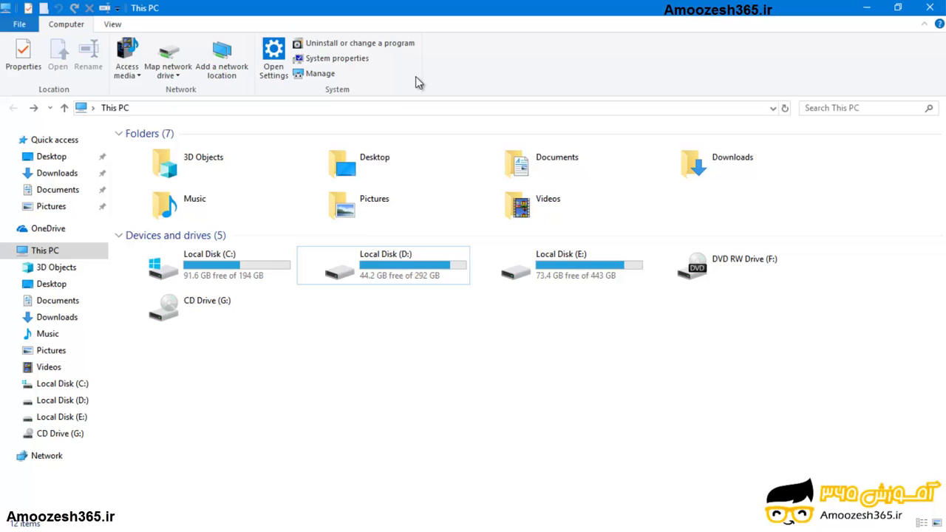
# Step: Open the page for uninstalling or changing programs, examine the installed apps and the Groove Music move and uninstall options, and close it
pyautogui.click(369, 49)
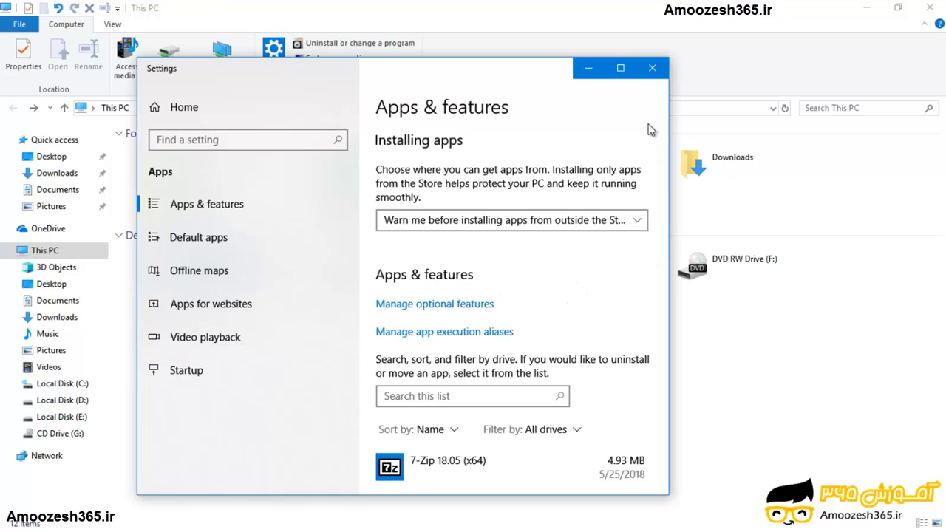
pyautogui.click(621, 68)
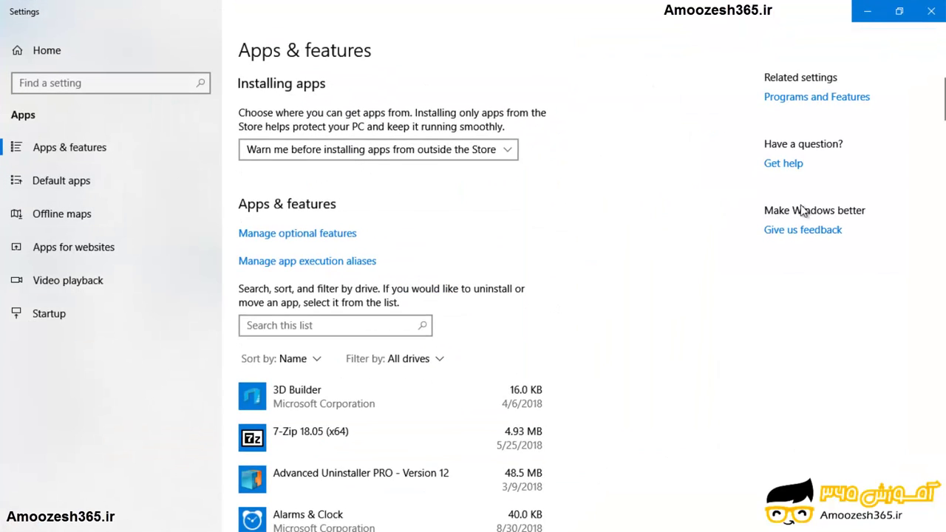
pyautogui.moveTo(941, 99); pyautogui.dragTo(942, 156)
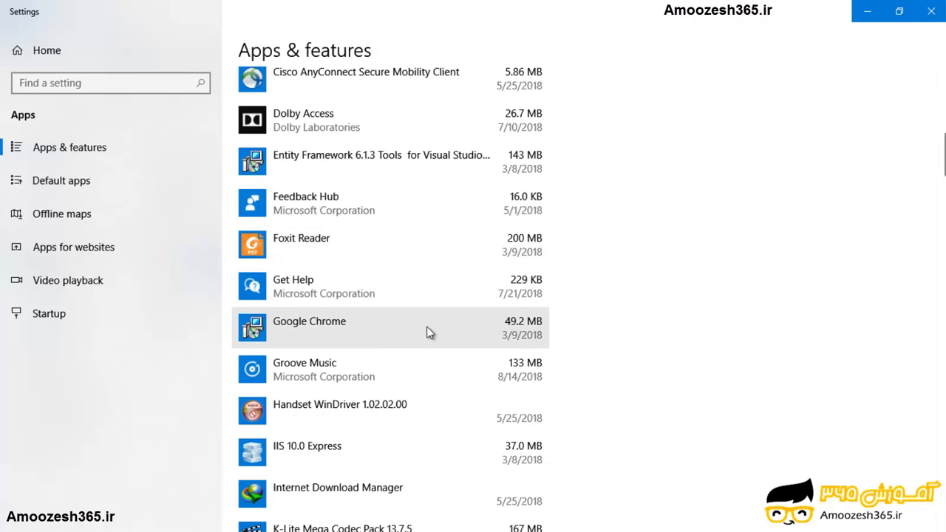
pyautogui.click(420, 365)
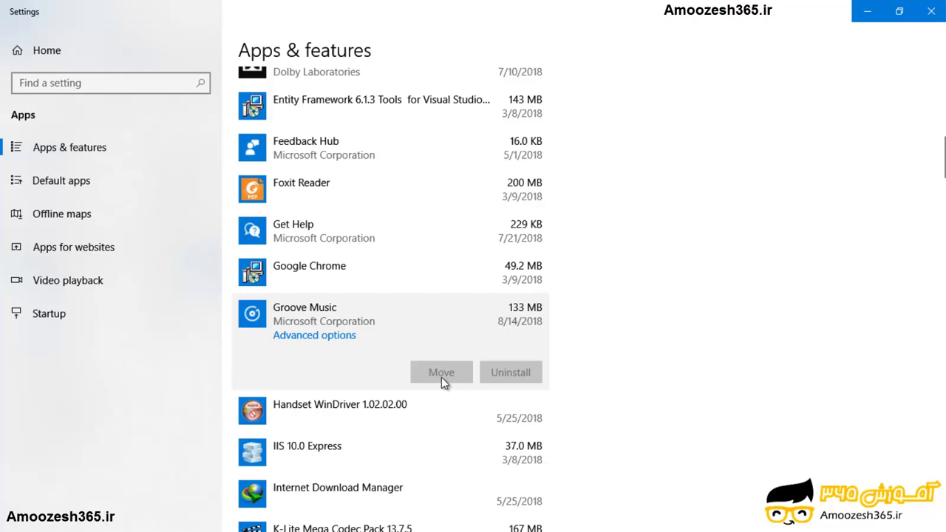
pyautogui.click(933, 12)
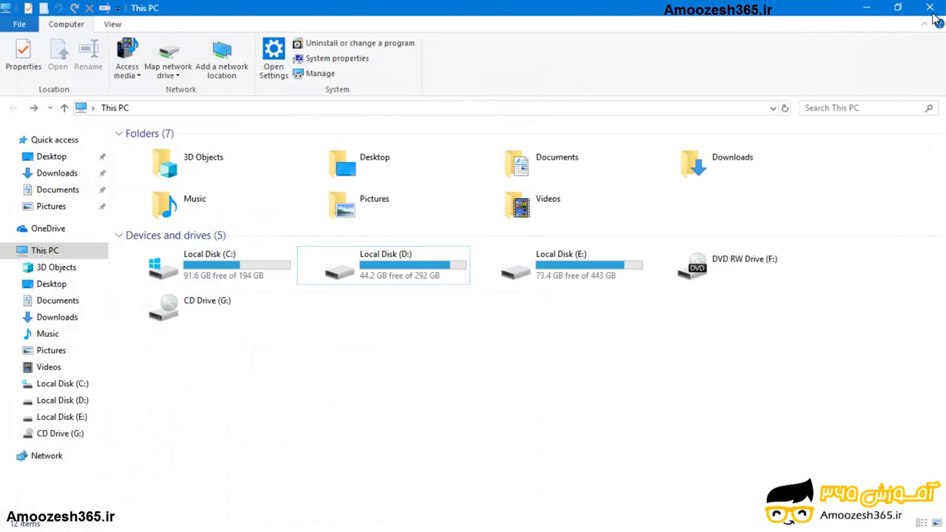
# Step: View the computer's system properties, including its protection status and device specifications, and close the window
pyautogui.click(353, 64)
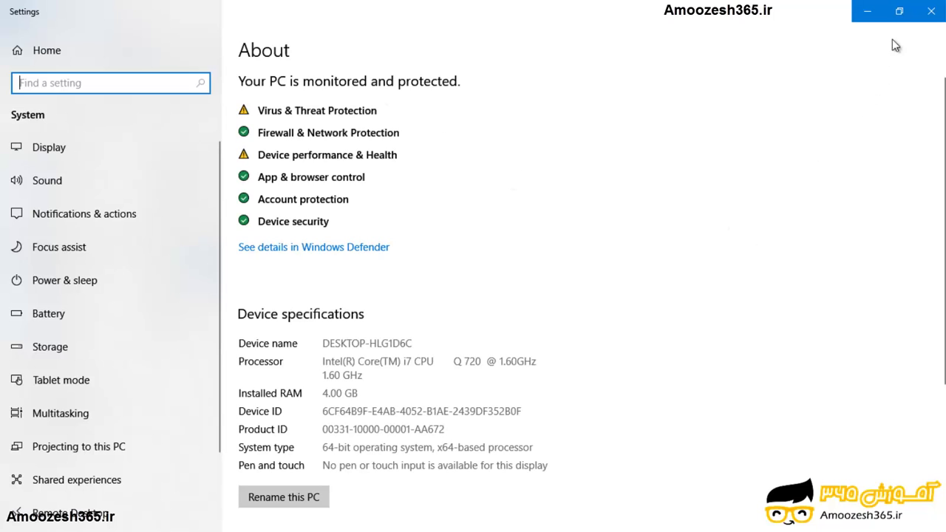
pyautogui.click(930, 13)
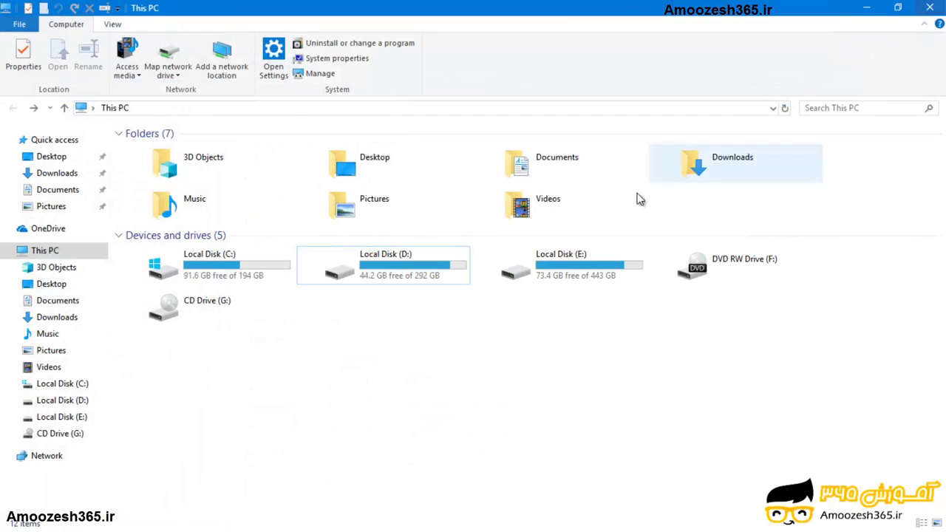
# Step: Open Computer Management for this computer, examine its system tools, storage and services entries, and close it
pyautogui.click(320, 75)
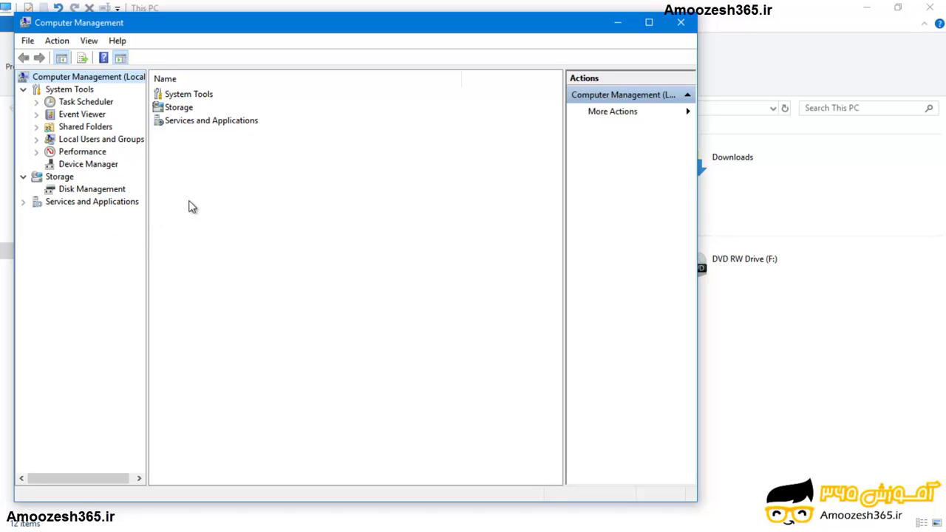
pyautogui.click(682, 26)
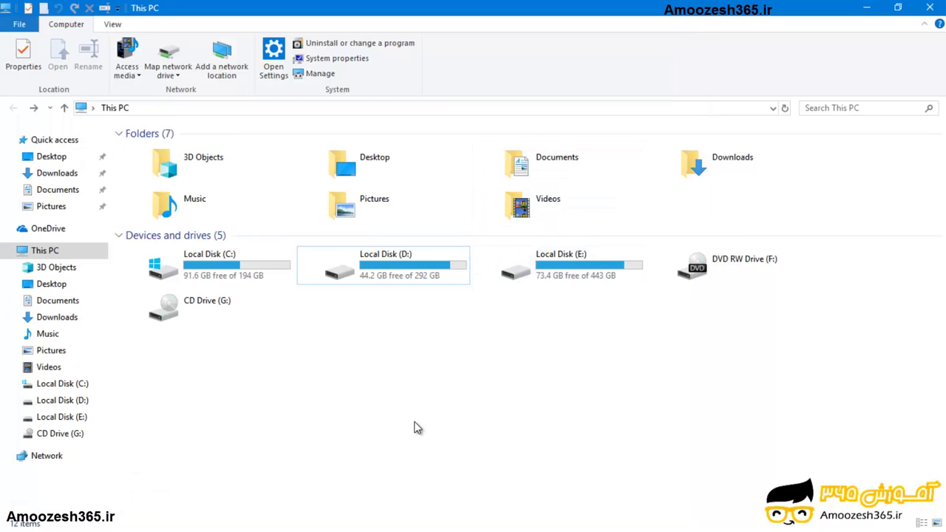